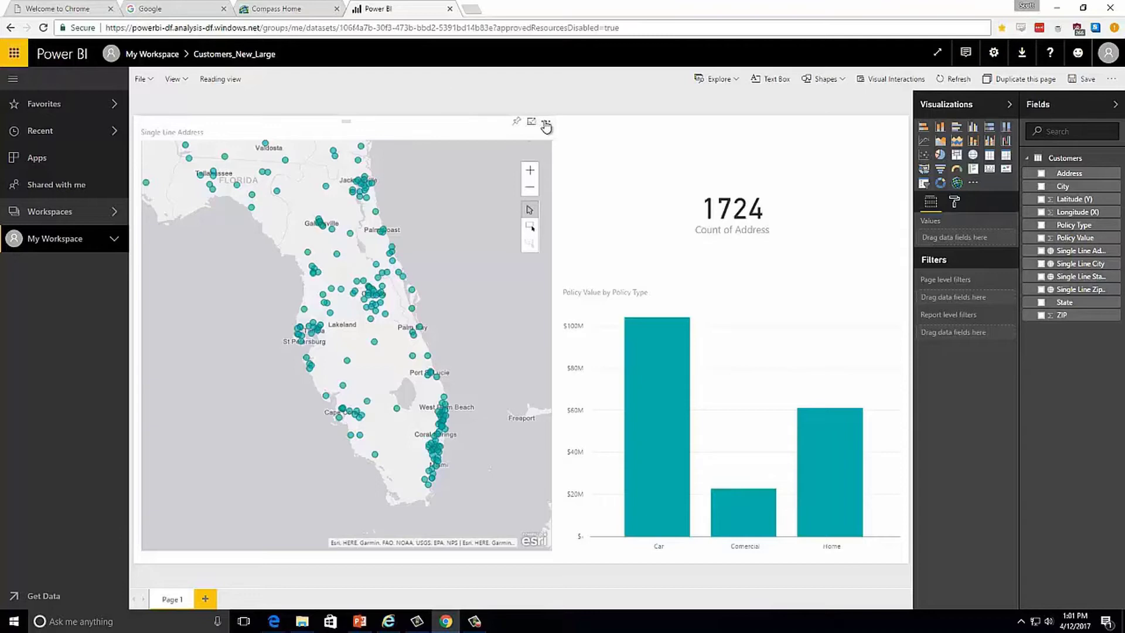
Open the More options menu on the Florida customer map visual
{"action": "left_click", "coordinate": [546, 125]}
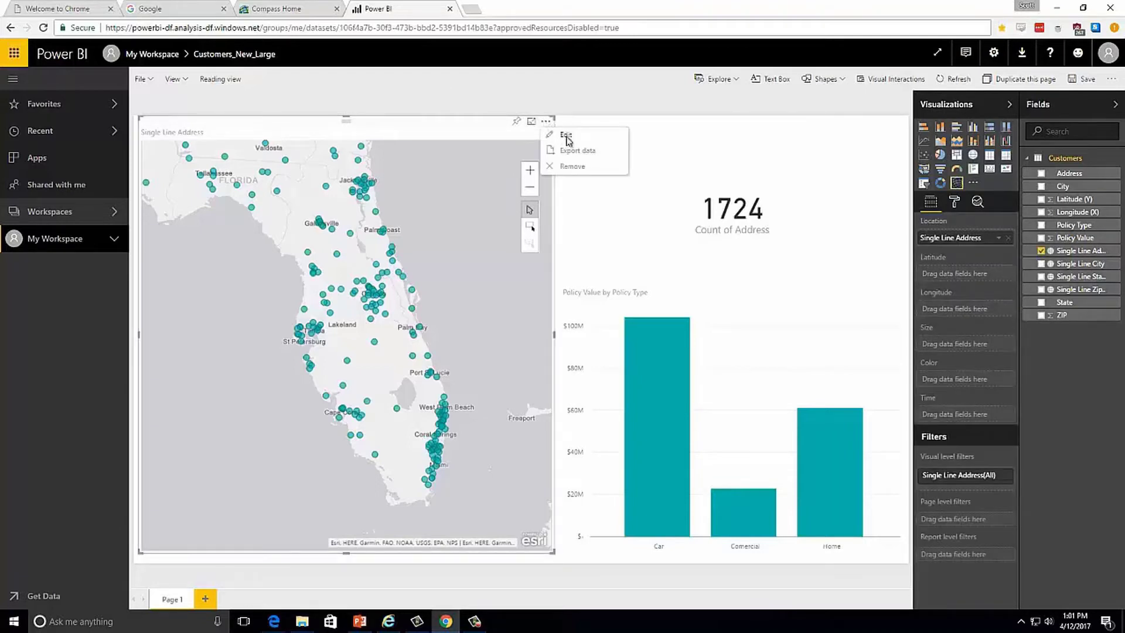
Edit the map and add the 2016 USA Population Density demographic reference layer
{"action": "left_click", "coordinate": [566, 136]}
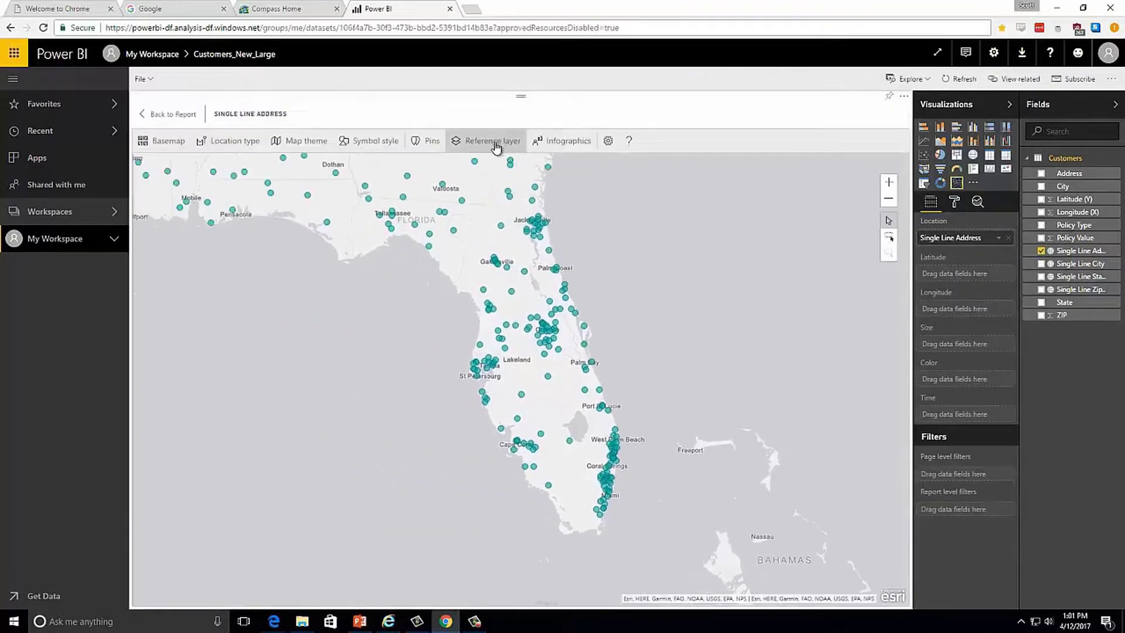
{"action": "left_click", "coordinate": [495, 146]}
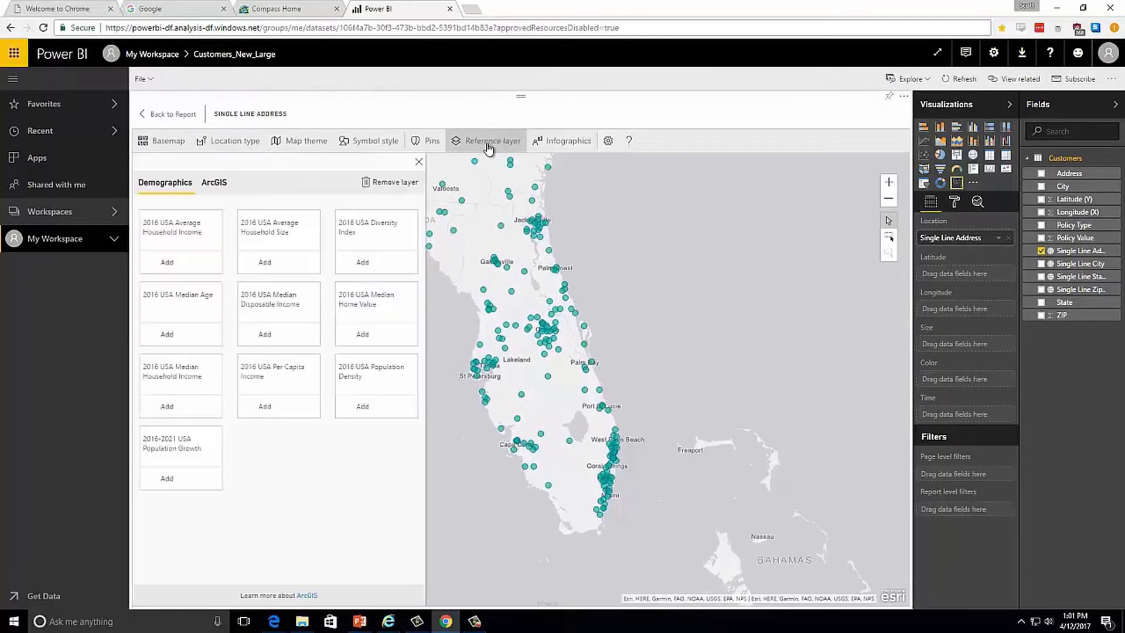
{"action": "scroll", "coordinate": [260, 369], "scroll_direction": "down", "scroll_amount": 2}
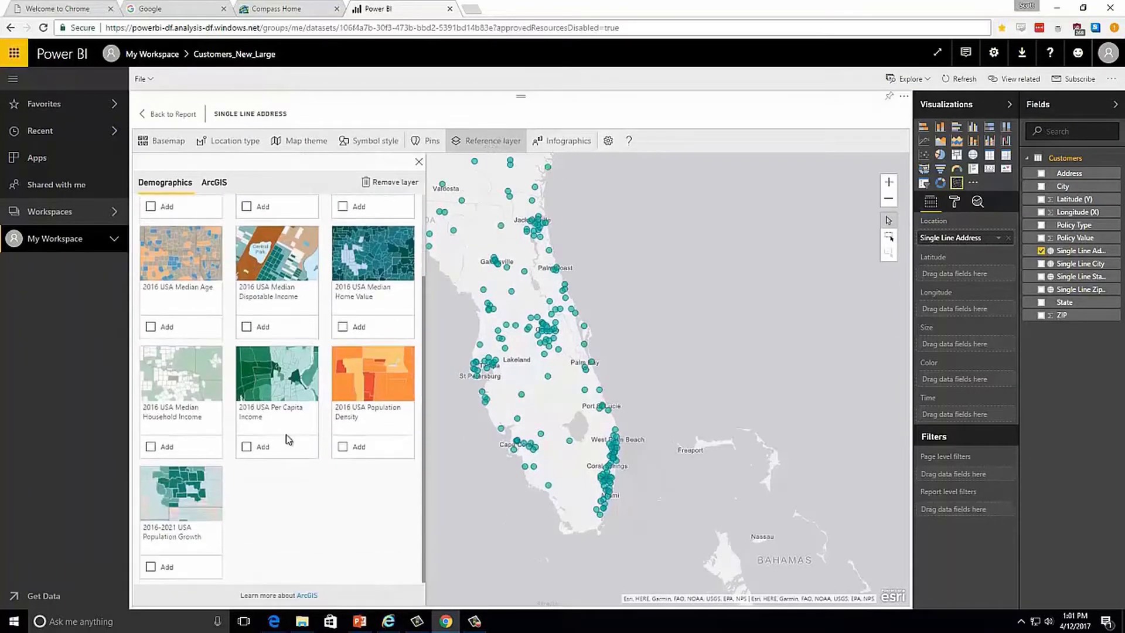
{"action": "left_click", "coordinate": [355, 449]}
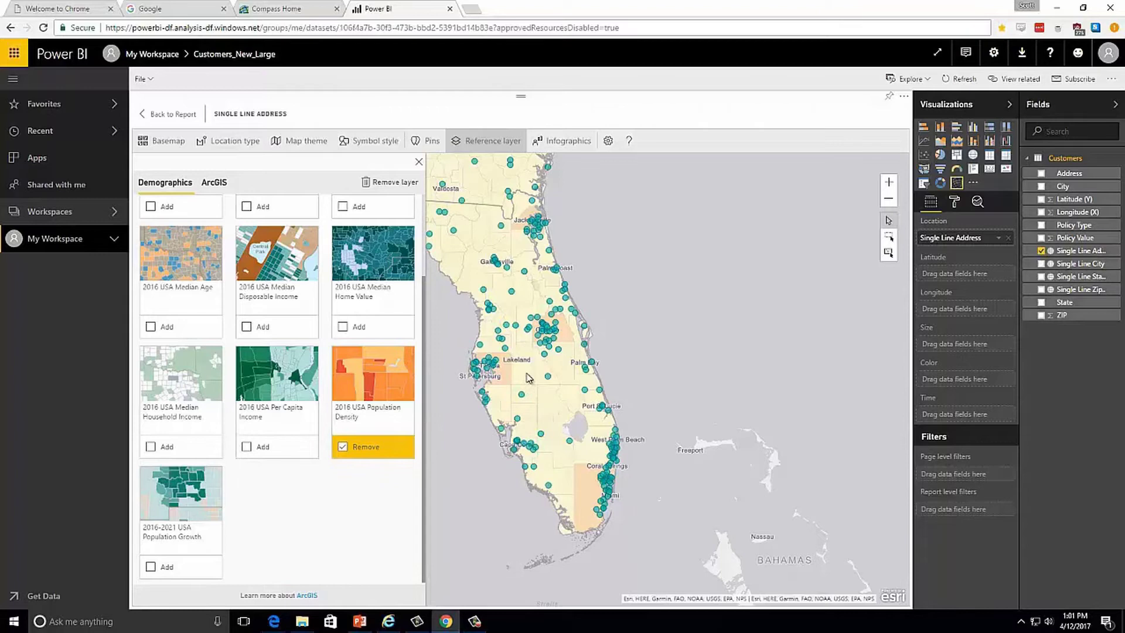
Check a county's density details, then zoom and center the map on Miami-area customers
{"action": "left_click", "coordinate": [529, 378]}
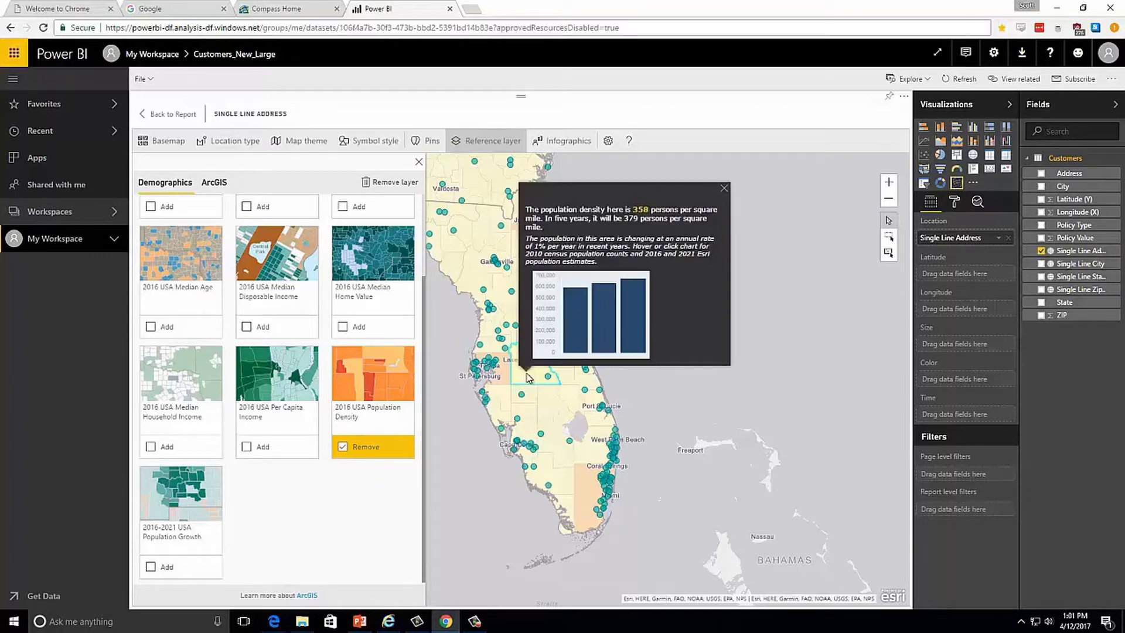
{"action": "left_click", "coordinate": [585, 488]}
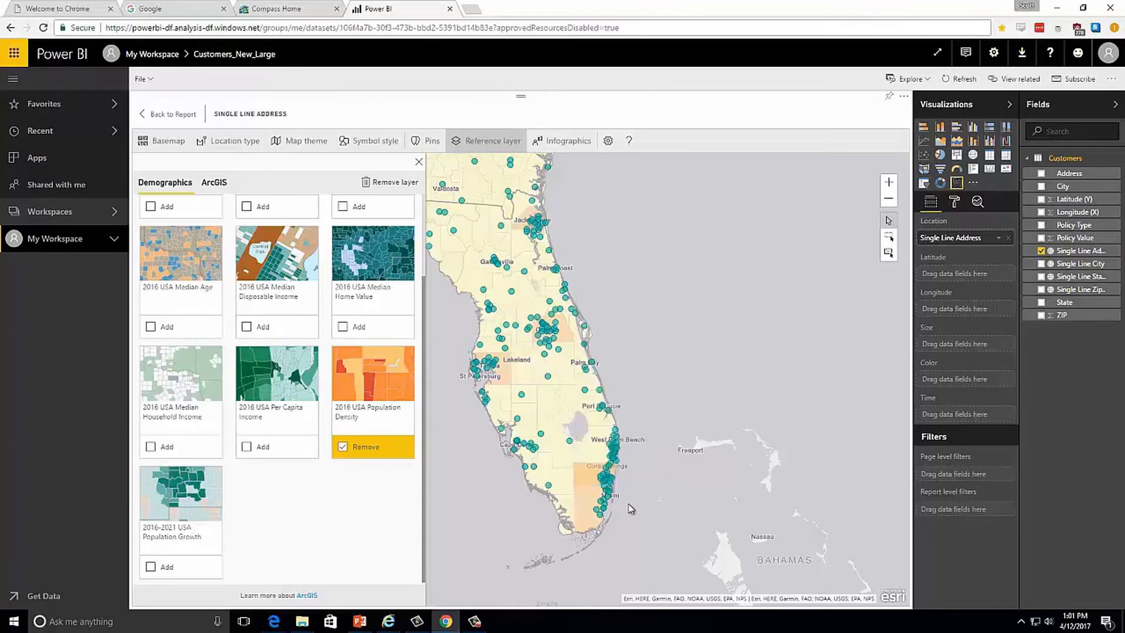
{"action": "scroll", "coordinate": [631, 509], "scroll_direction": "up", "scroll_amount": 2}
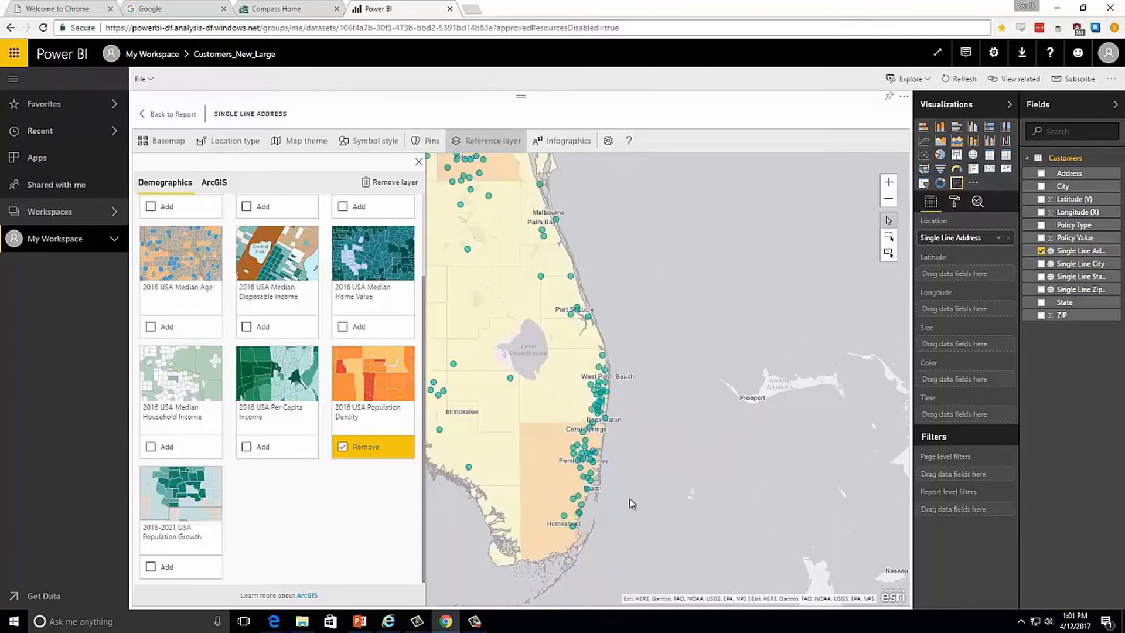
{"action": "scroll", "coordinate": [632, 503], "scroll_direction": "up", "scroll_amount": 1}
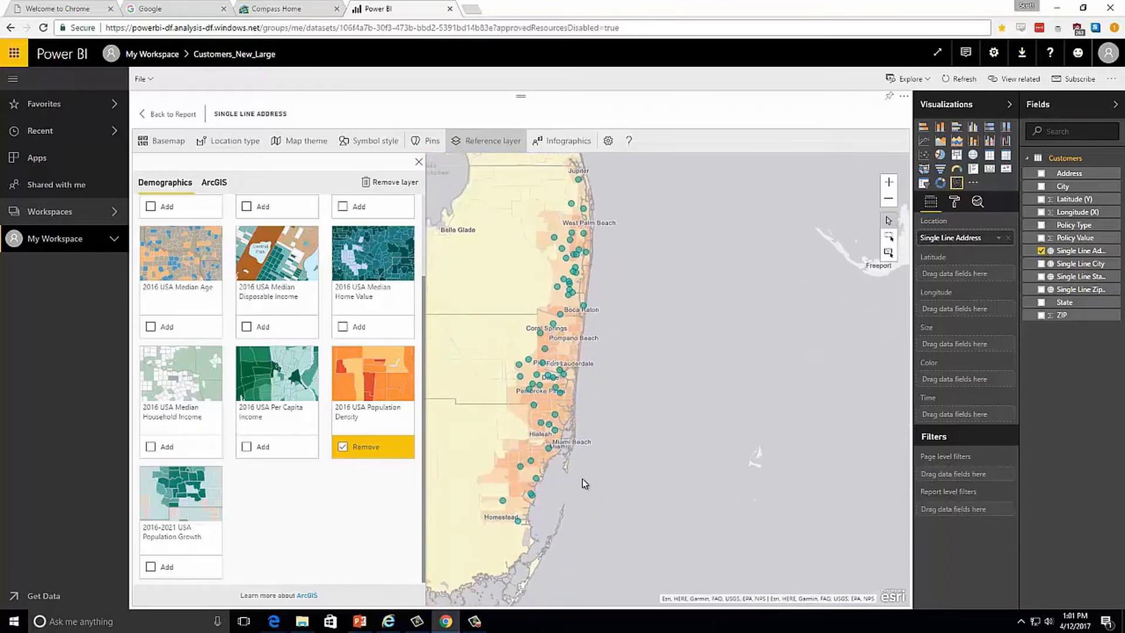
{"action": "scroll", "coordinate": [583, 477], "scroll_direction": "up", "scroll_amount": 1}
{"action": "left_click_drag", "start_coordinate": [587, 477], "coordinate": [628, 475]}
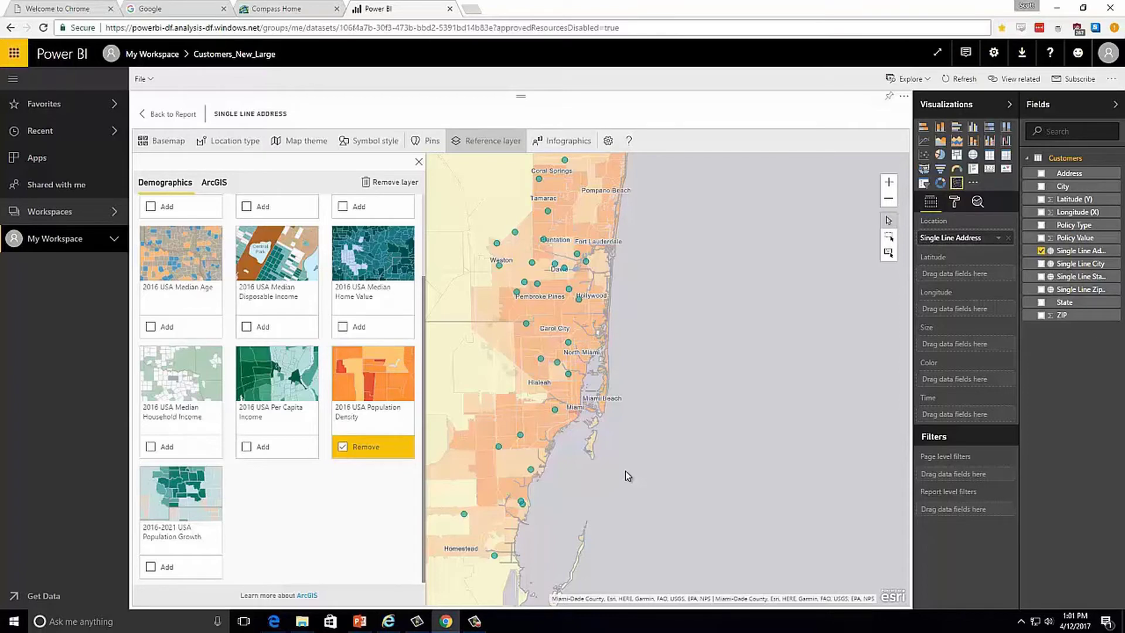
{"action": "scroll", "coordinate": [624, 470], "scroll_direction": "up", "scroll_amount": 2}
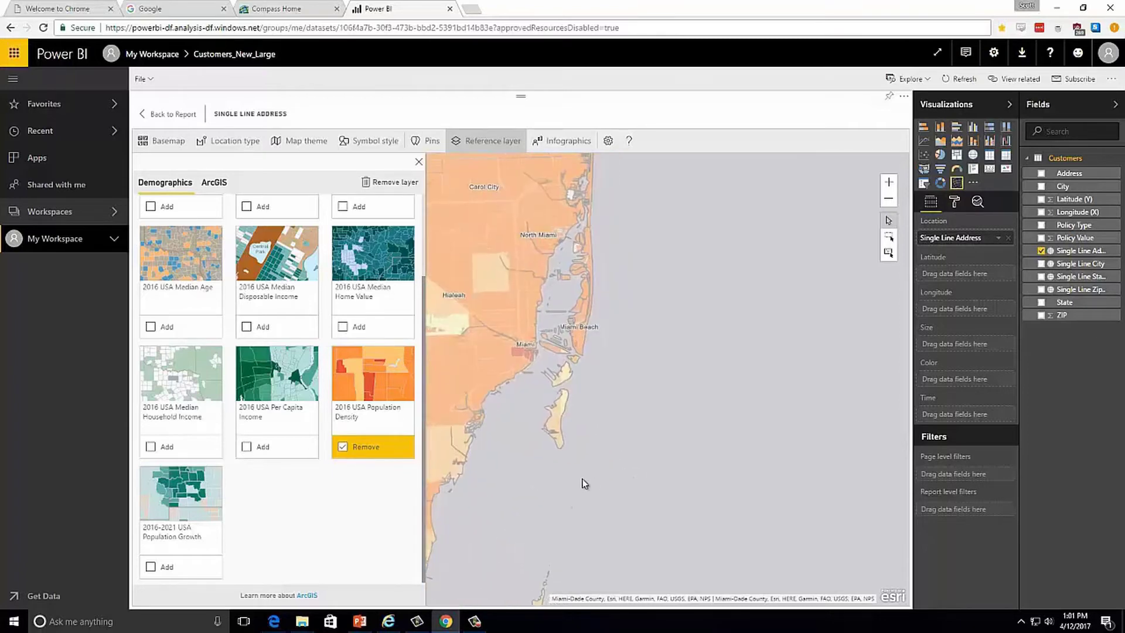
{"action": "left_click_drag", "start_coordinate": [582, 482], "coordinate": [766, 453]}
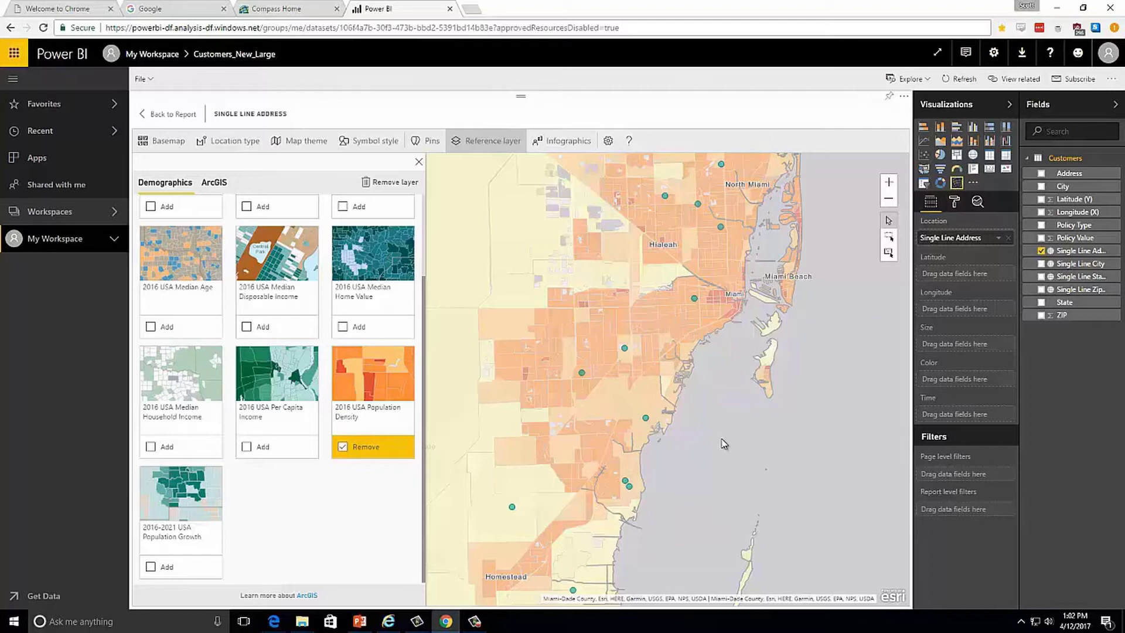
Switch the map's basemap to Streets
{"action": "left_click", "coordinate": [166, 143]}
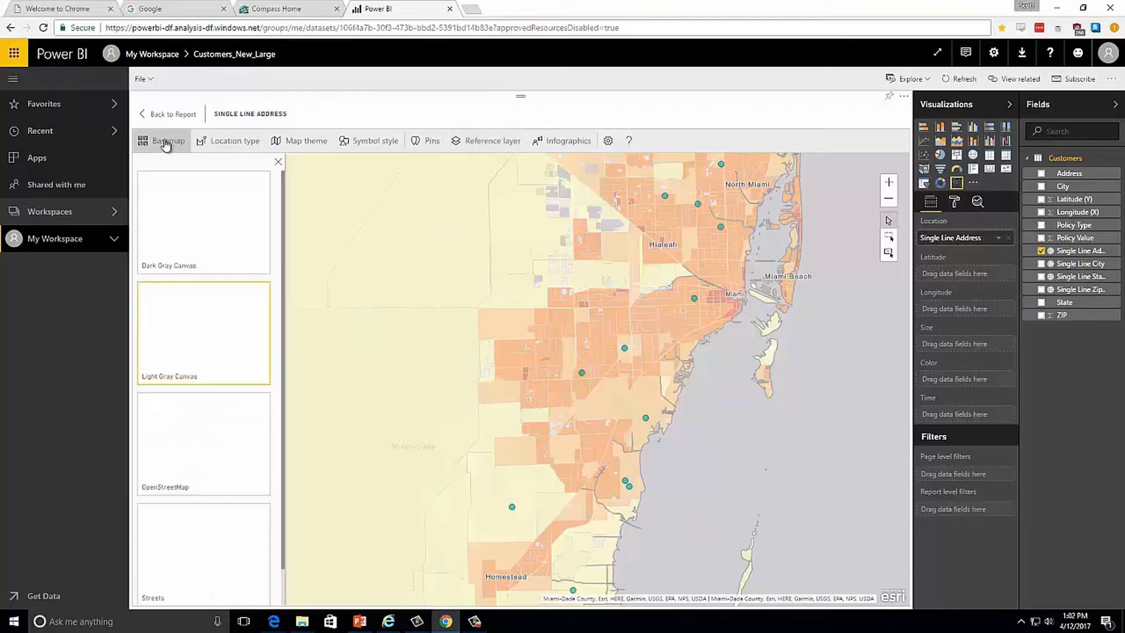
{"action": "scroll", "coordinate": [214, 481], "scroll_direction": "down", "scroll_amount": 1}
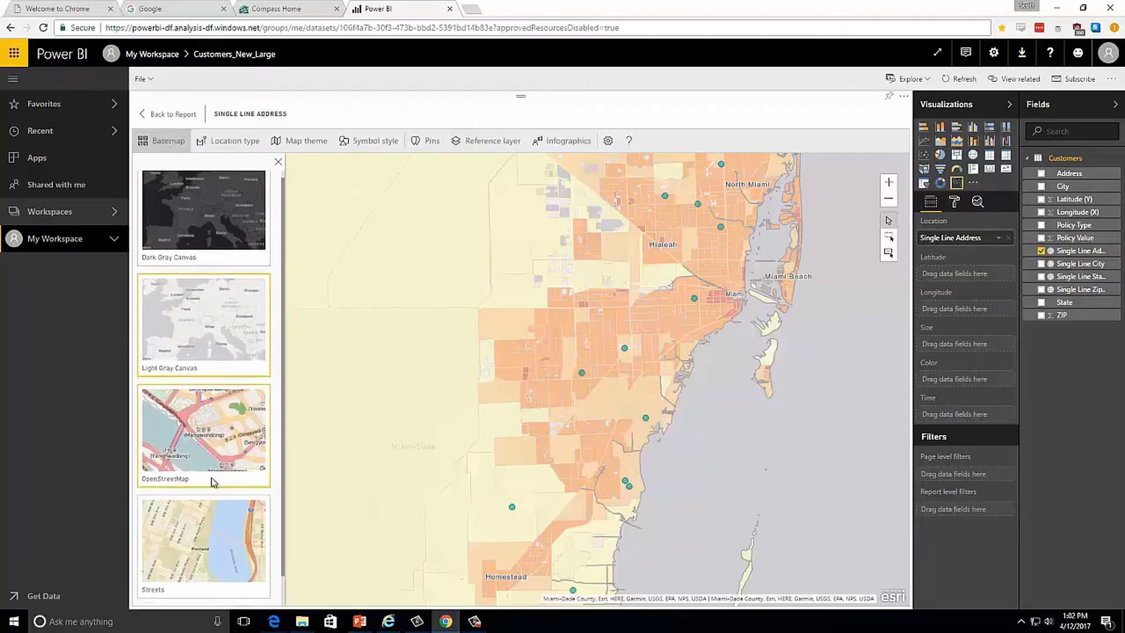
{"action": "scroll", "coordinate": [214, 481], "scroll_direction": "down", "scroll_amount": 1}
{"action": "left_click", "coordinate": [204, 523]}
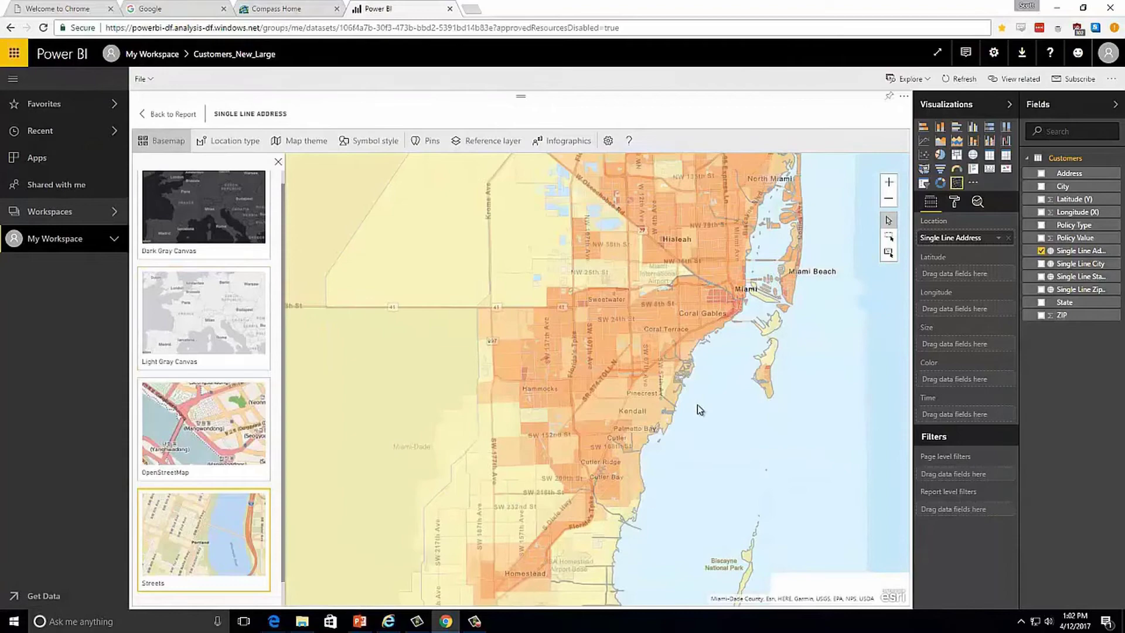
{"action": "scroll", "coordinate": [697, 404], "scroll_direction": "up", "scroll_amount": 1}
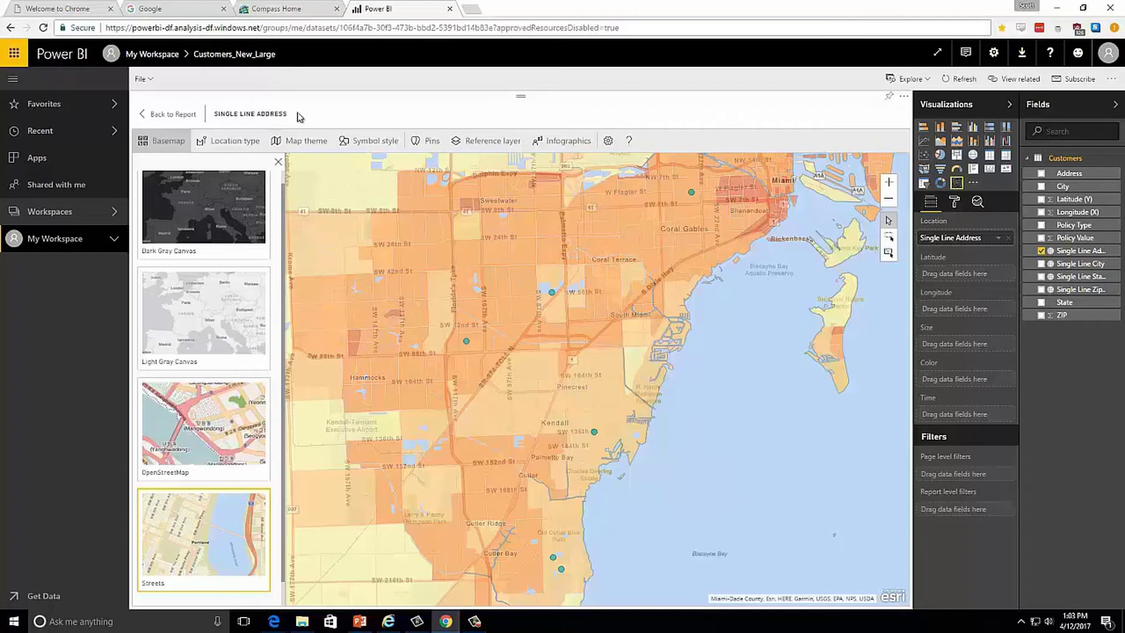
Add the 2016-2021 USA Population Growth layer and frame west Florida around St. Petersburg
{"action": "left_click", "coordinate": [481, 150]}
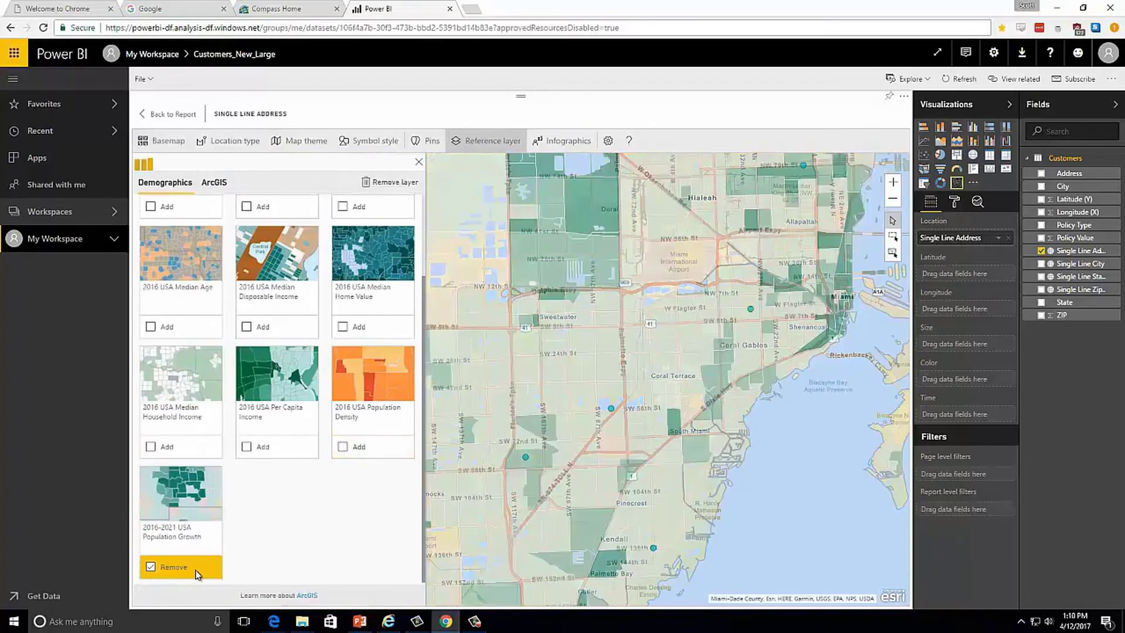
{"action": "left_click", "coordinate": [892, 200]}
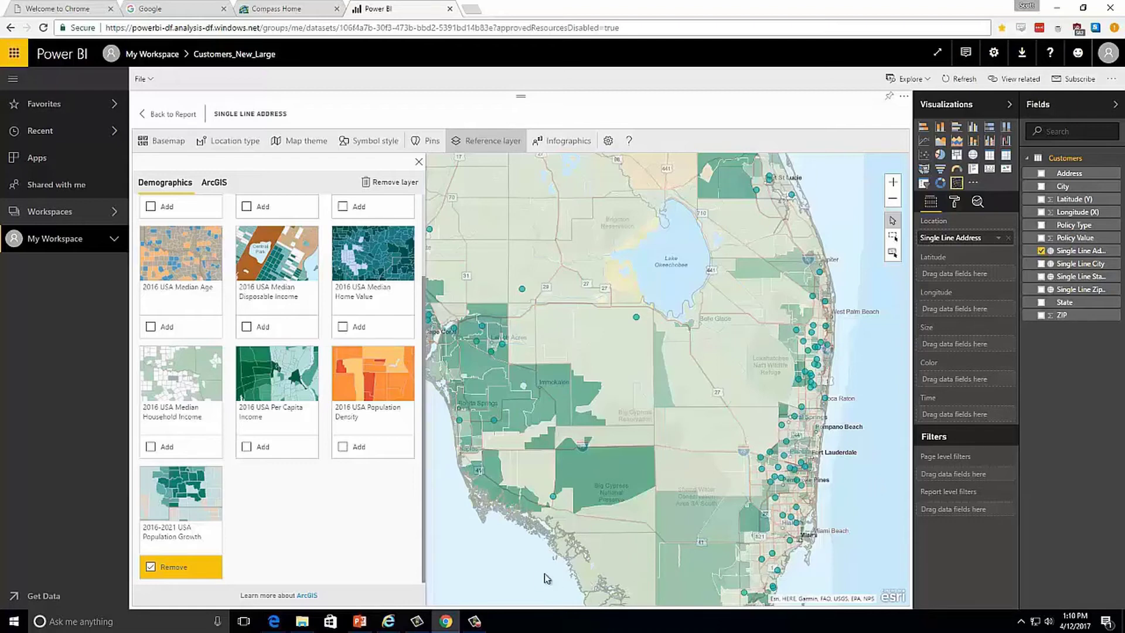
{"action": "left_click_drag", "start_coordinate": [548, 579], "coordinate": [649, 585]}
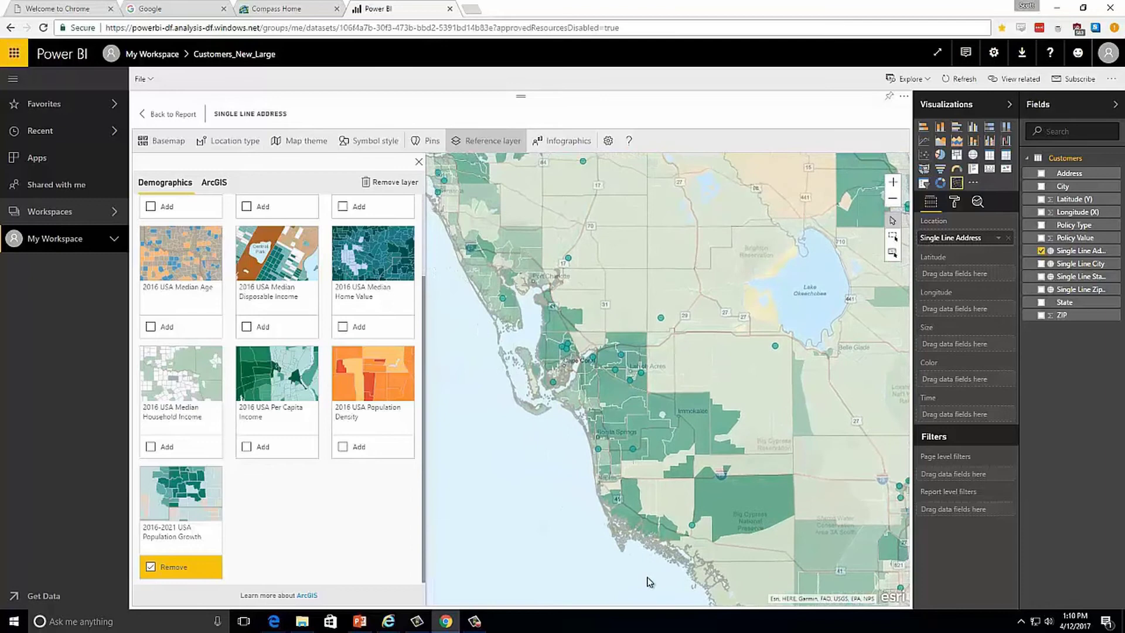
{"action": "left_click_drag", "start_coordinate": [533, 480], "coordinate": [609, 536]}
{"action": "left_click_drag", "start_coordinate": [521, 395], "coordinate": [558, 470]}
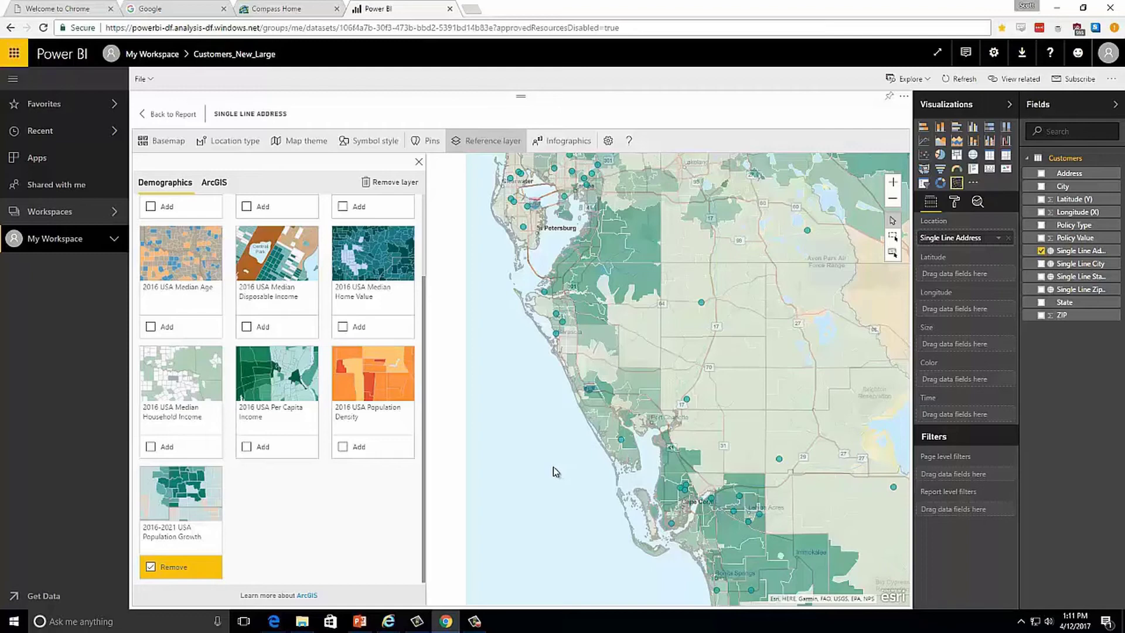
Add Total Population and Per Capita Income infographic cards, placing population above income
{"action": "left_click", "coordinate": [577, 142]}
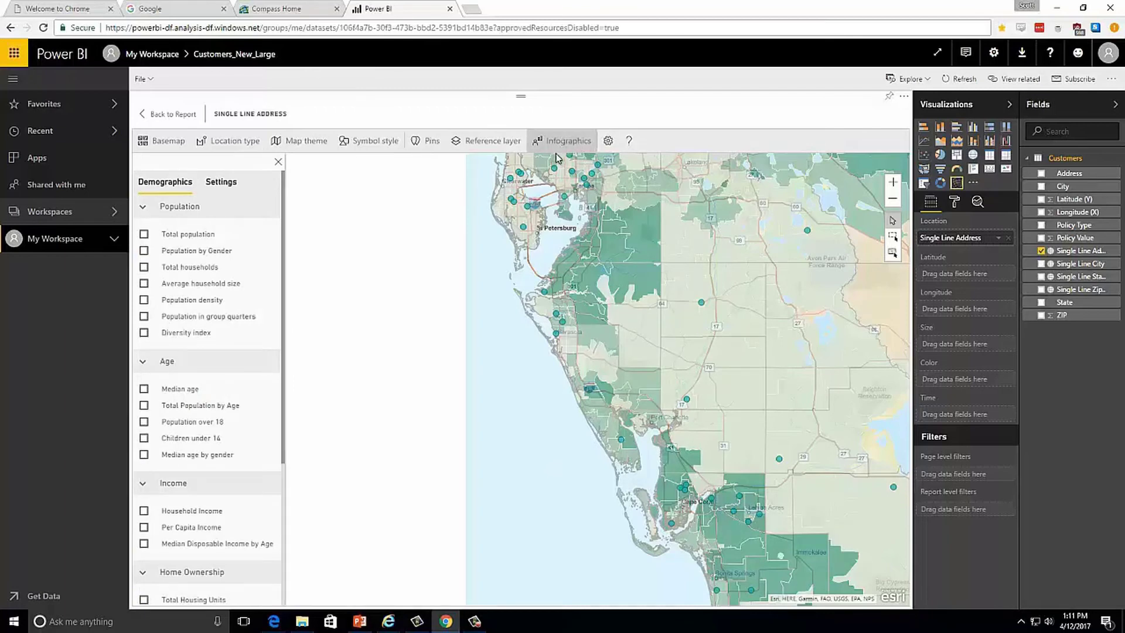
{"action": "left_click", "coordinate": [144, 233]}
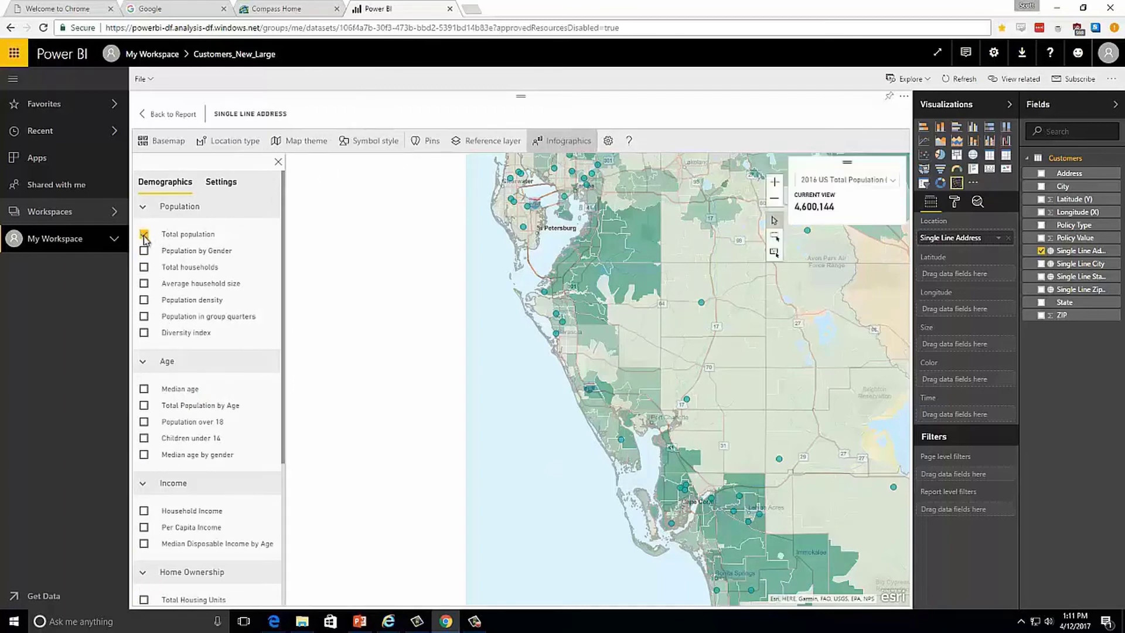
{"action": "left_click", "coordinate": [144, 526]}
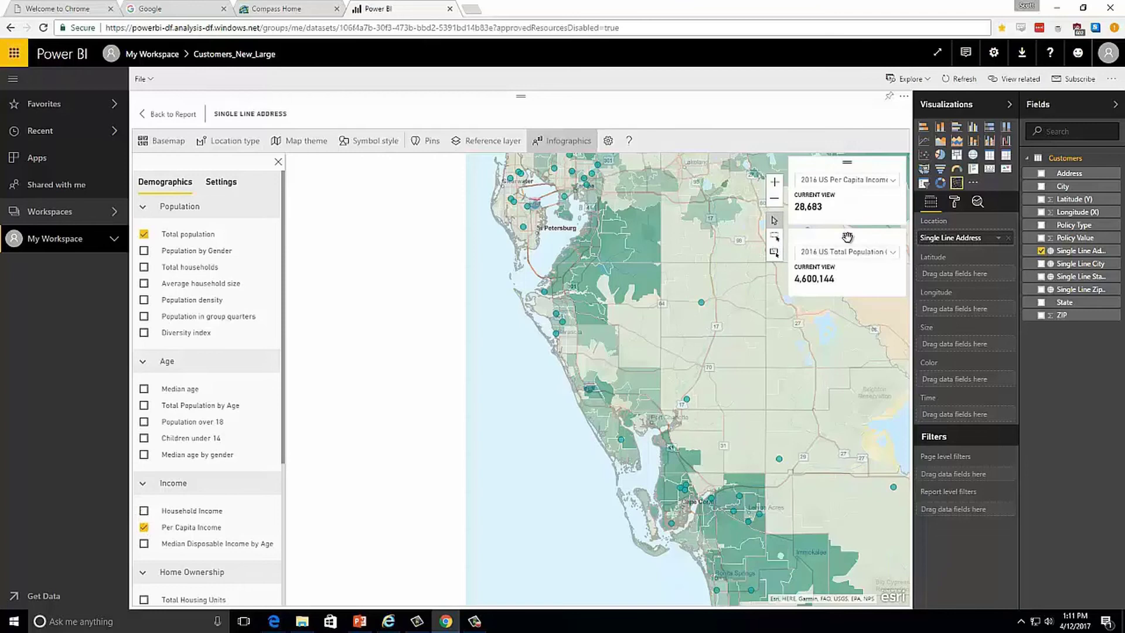
{"action": "left_click_drag", "start_coordinate": [850, 232], "coordinate": [850, 174]}
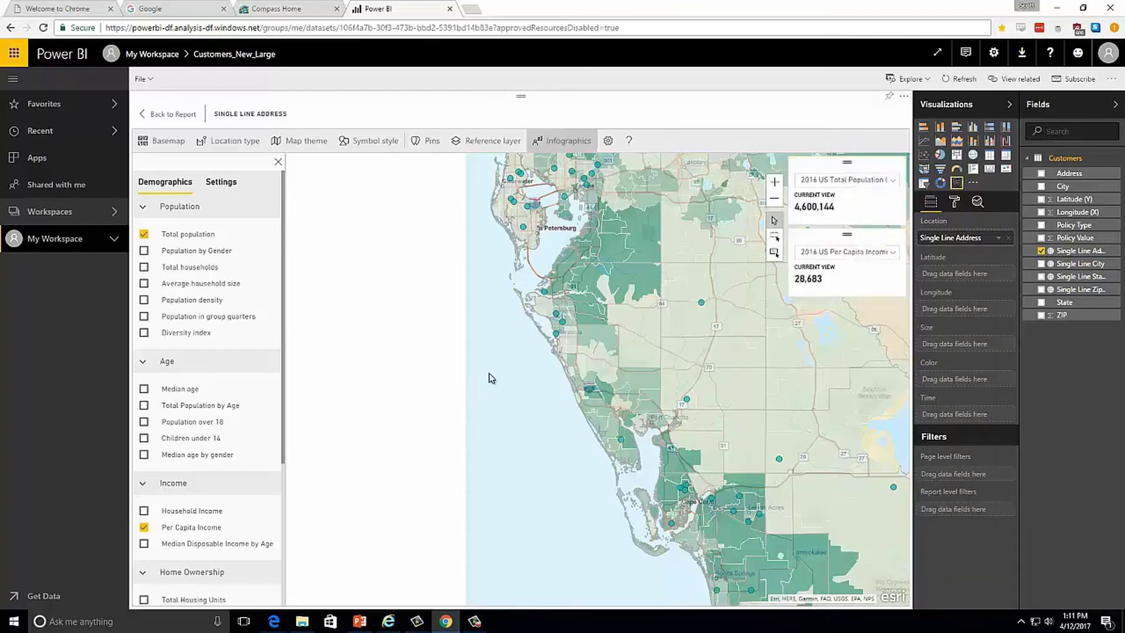
Pan the map down the Gulf coast from Tampa to the Cape Coral area
{"action": "left_click_drag", "start_coordinate": [492, 380], "coordinate": [536, 526]}
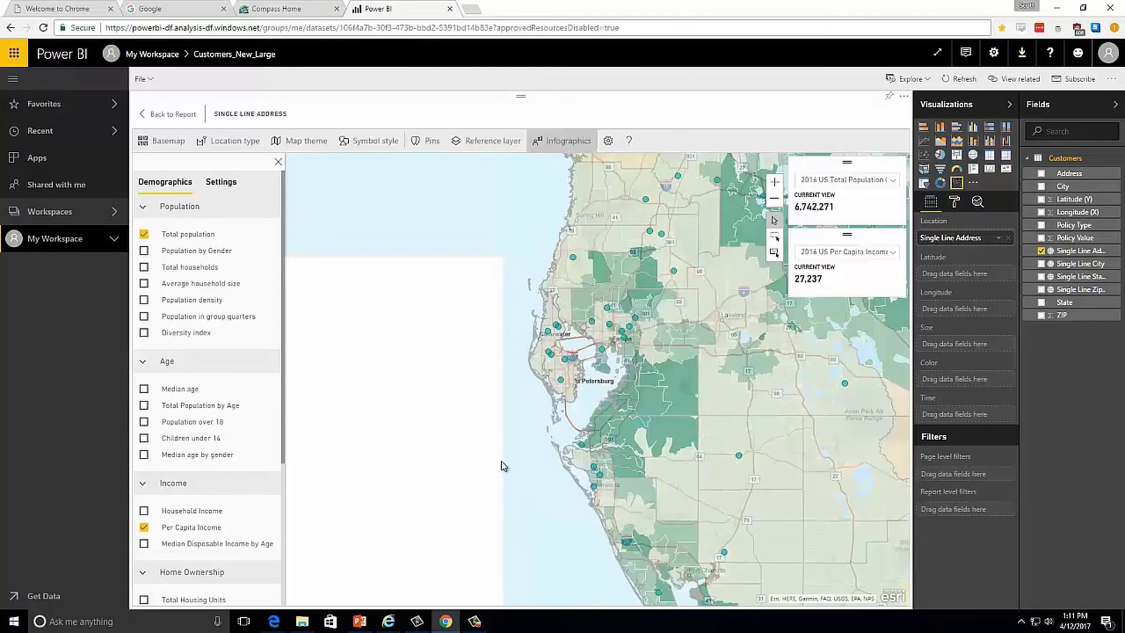
{"action": "scroll", "coordinate": [534, 445], "scroll_direction": "up", "scroll_amount": 1}
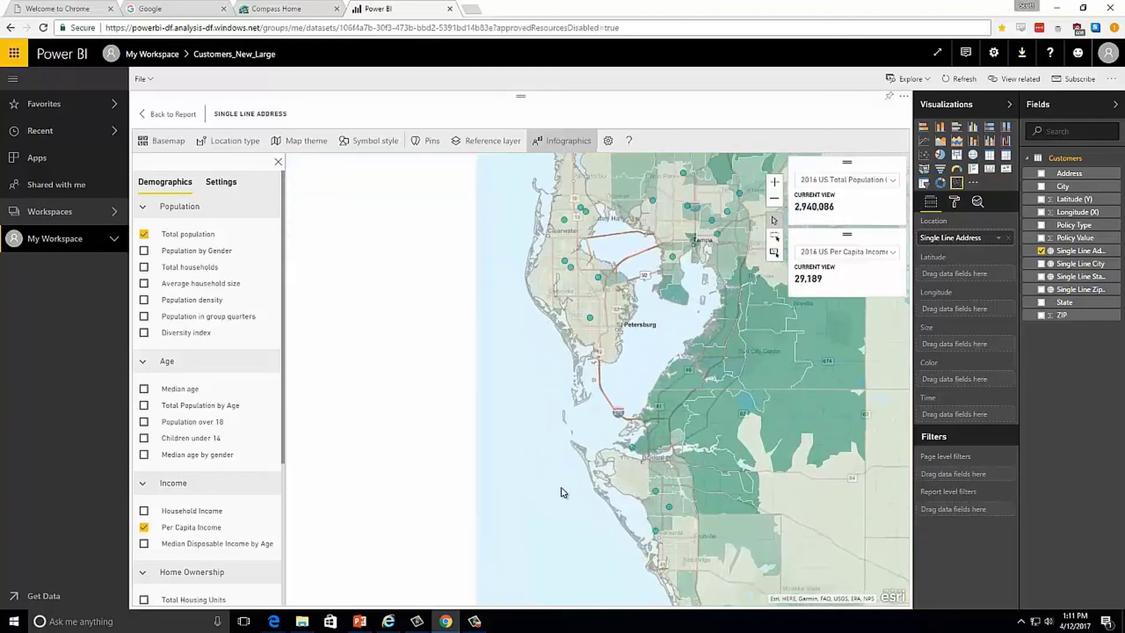
{"action": "left_click_drag", "start_coordinate": [538, 465], "coordinate": [379, 444]}
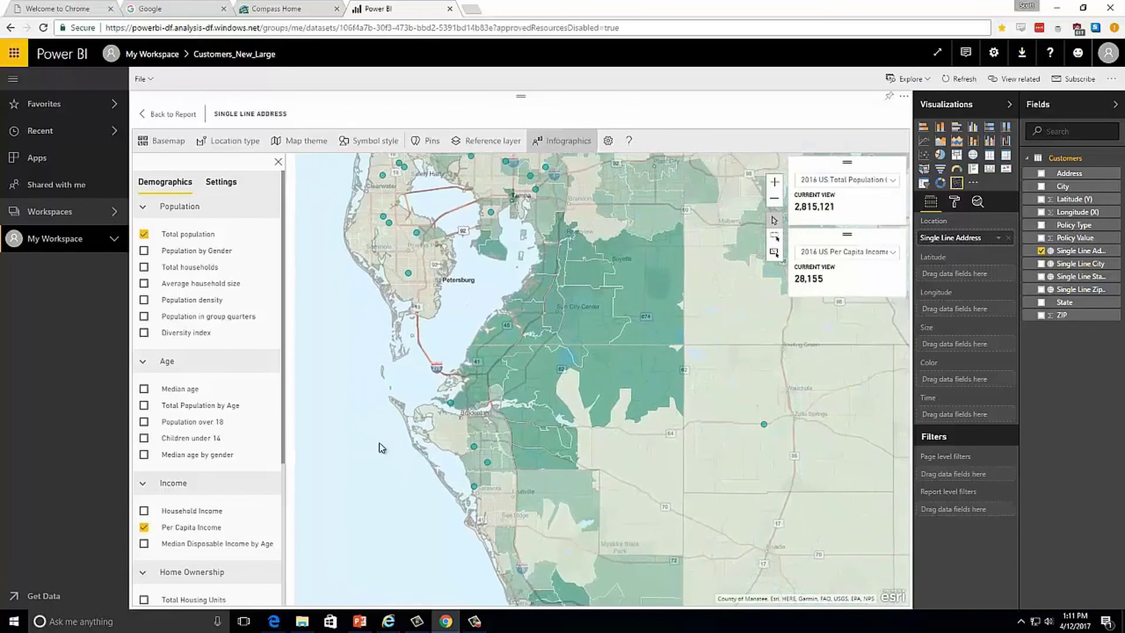
{"action": "left_click_drag", "start_coordinate": [413, 542], "coordinate": [385, 451]}
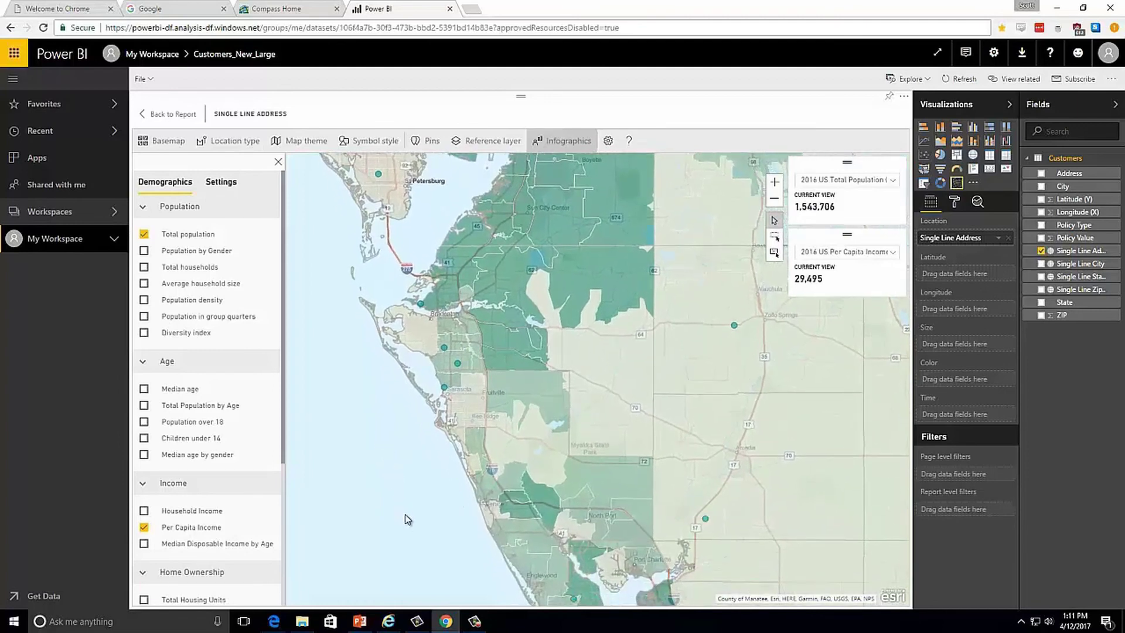
{"action": "left_click_drag", "start_coordinate": [413, 538], "coordinate": [399, 500]}
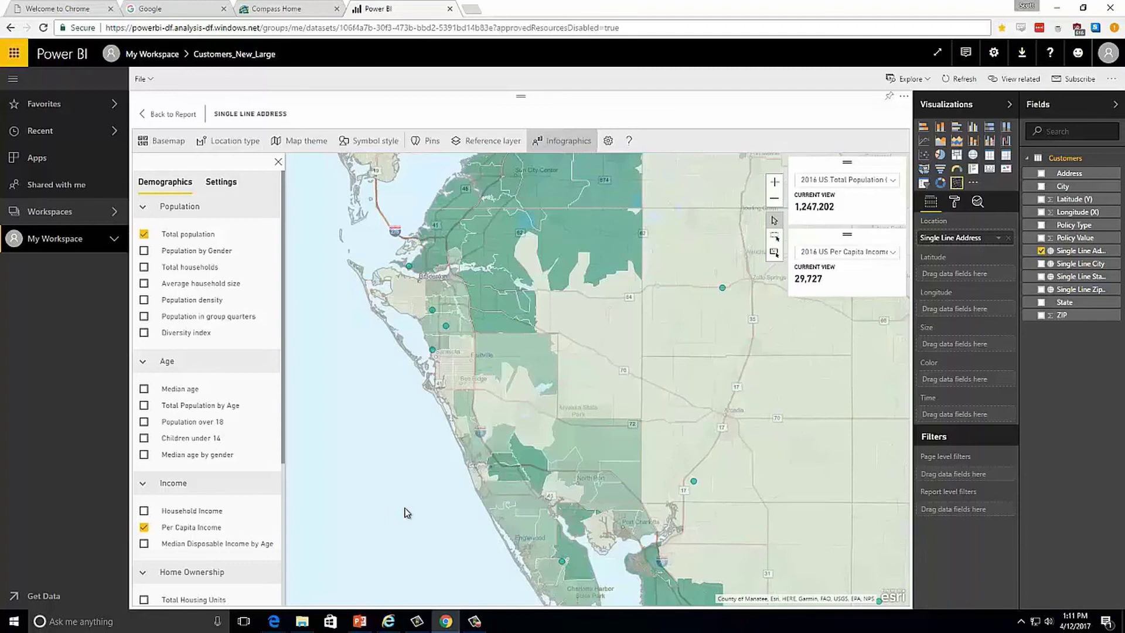
{"action": "left_click_drag", "start_coordinate": [413, 527], "coordinate": [368, 413]}
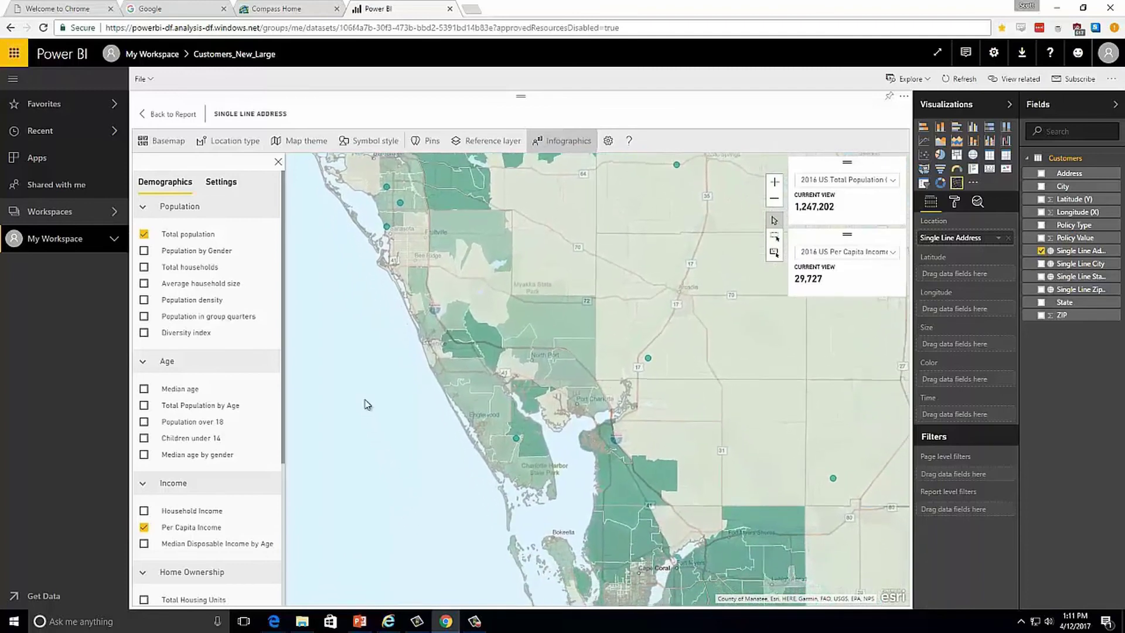
{"action": "left_click_drag", "start_coordinate": [420, 516], "coordinate": [379, 399]}
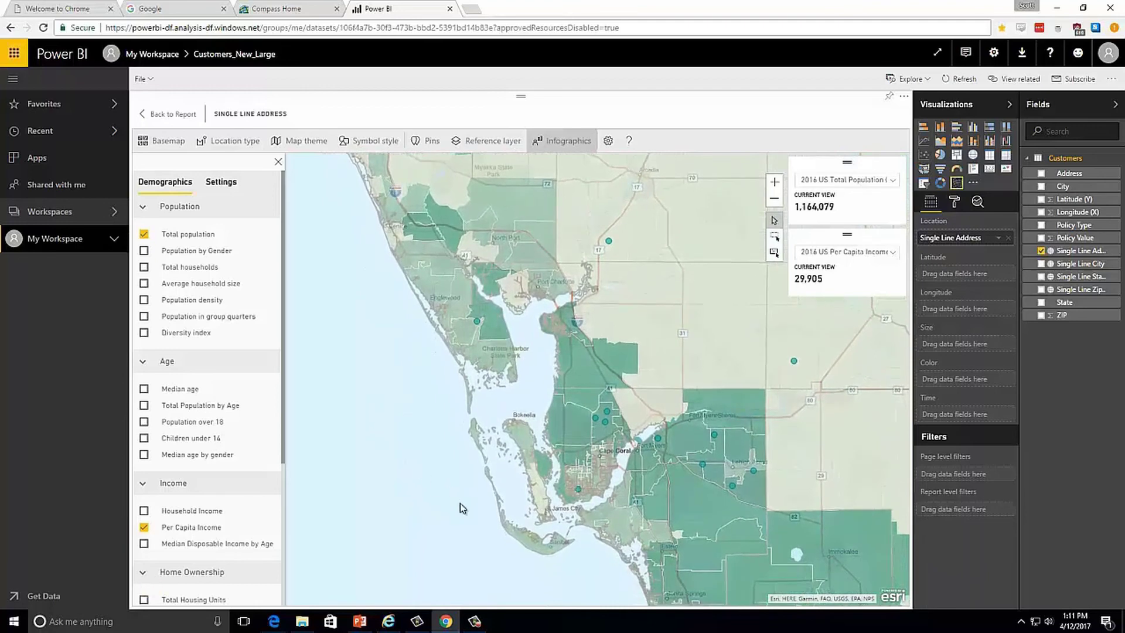
{"action": "left_click_drag", "start_coordinate": [463, 508], "coordinate": [426, 457]}
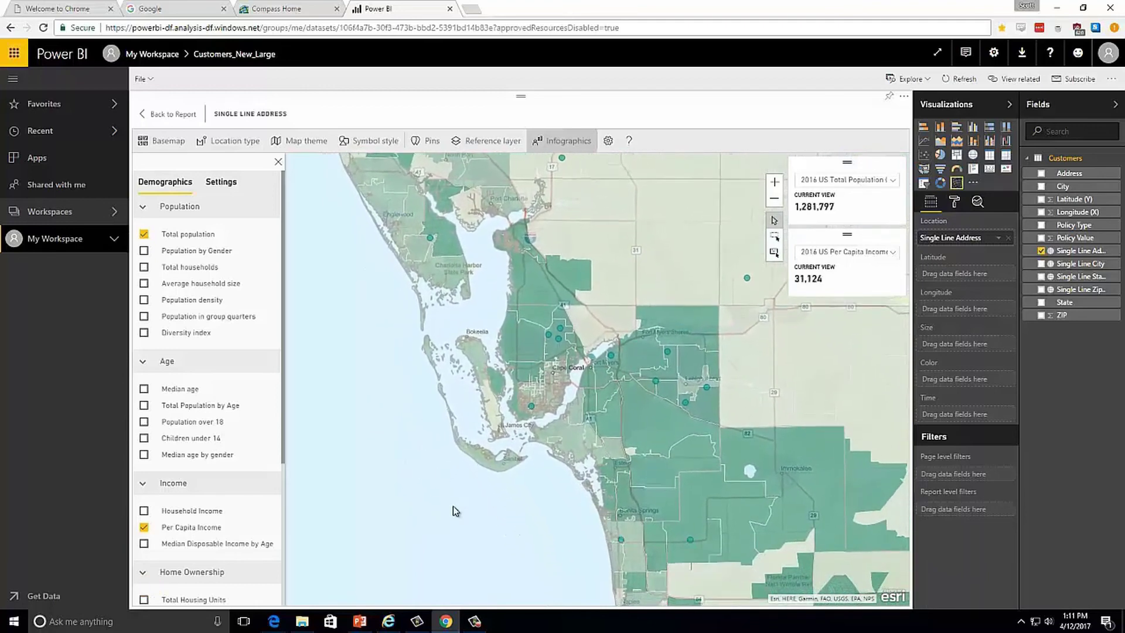